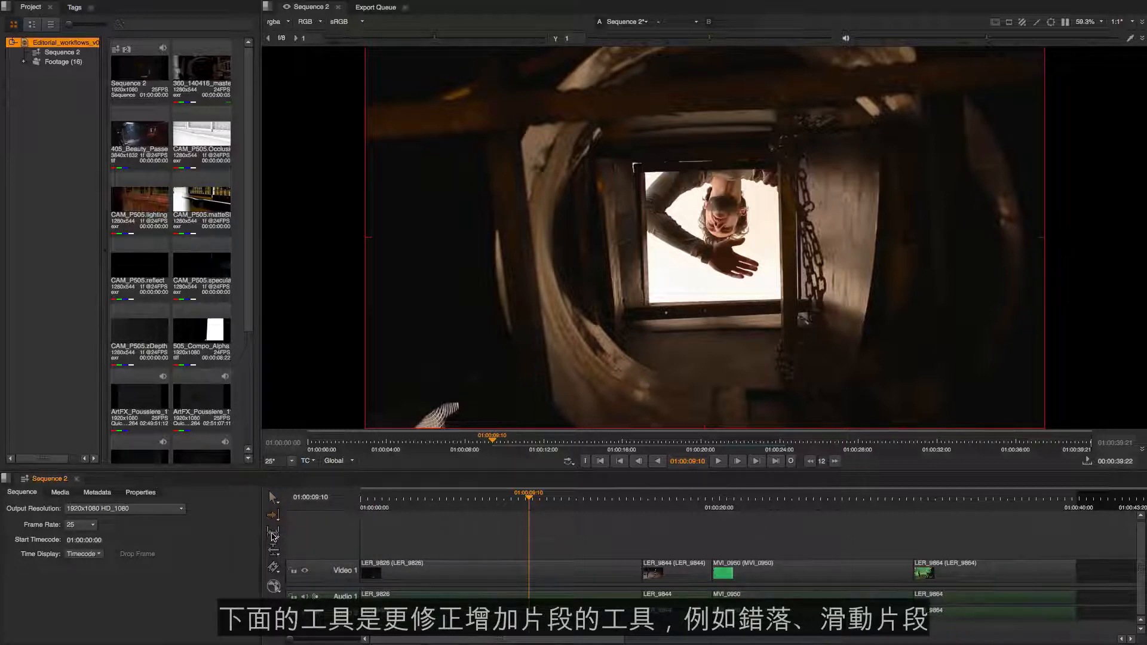
- Examine the timeline's editing tool groups: Slip and Slide, Roll, Ripple and Retime, and Razor and Join
click(273, 536)
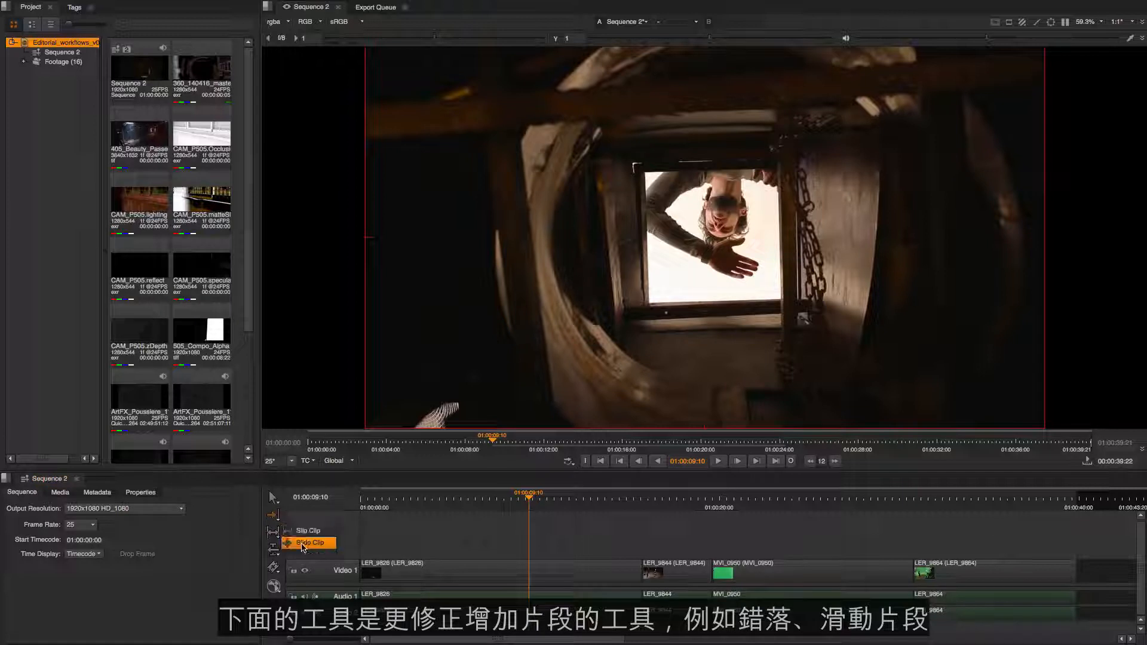
click(275, 545)
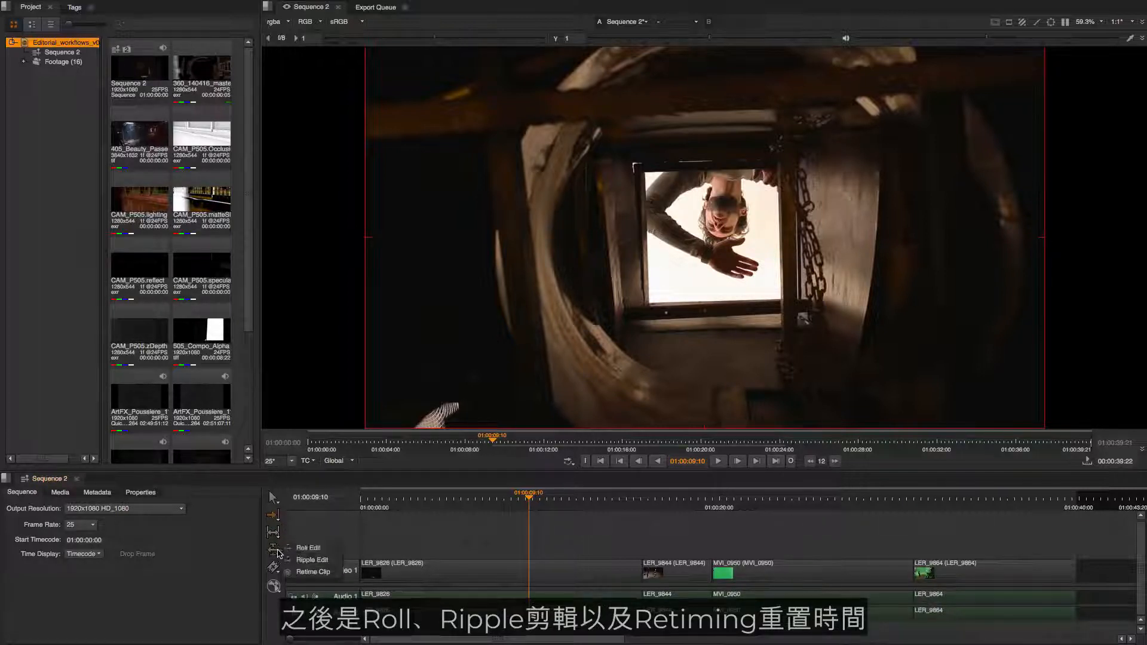
click(274, 551)
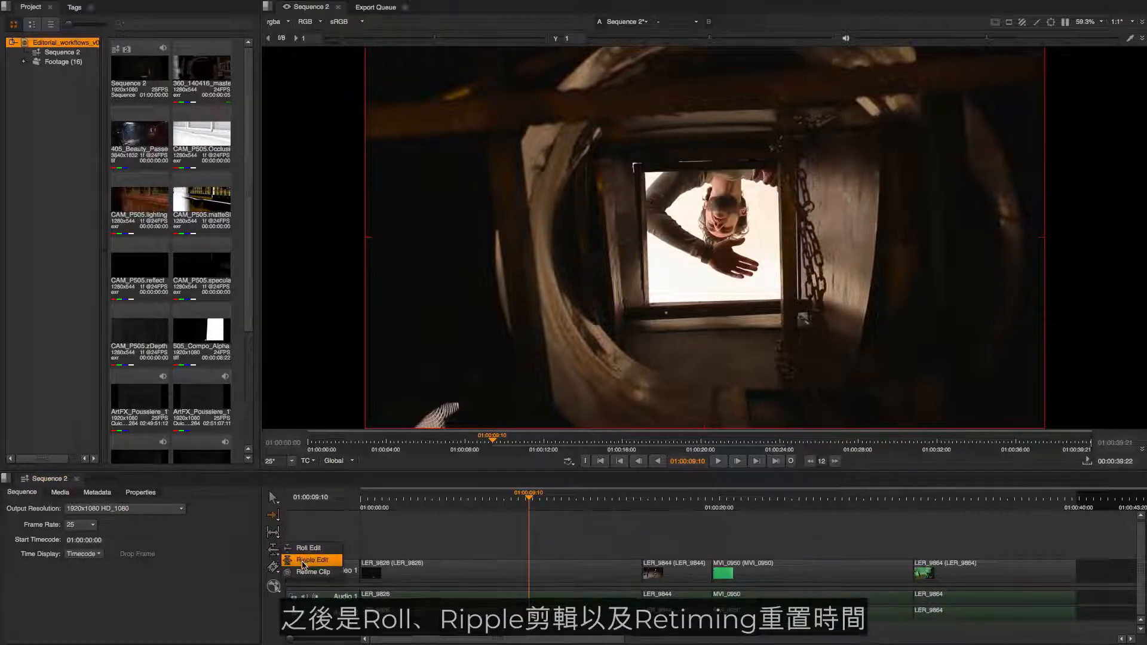
click(307, 572)
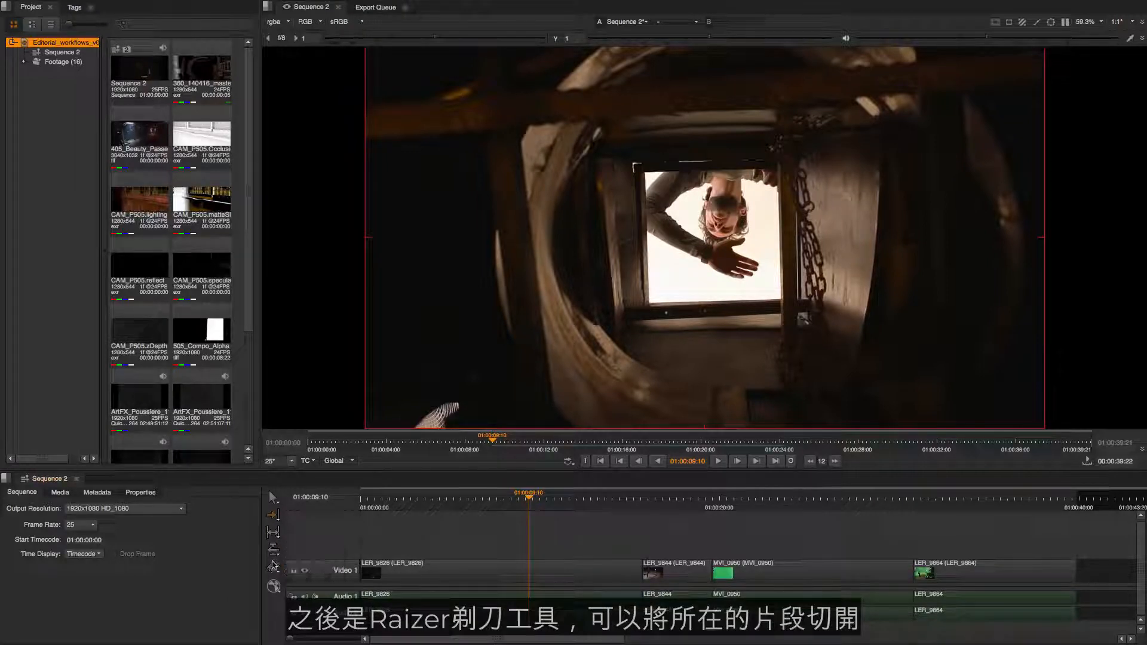
click(274, 567)
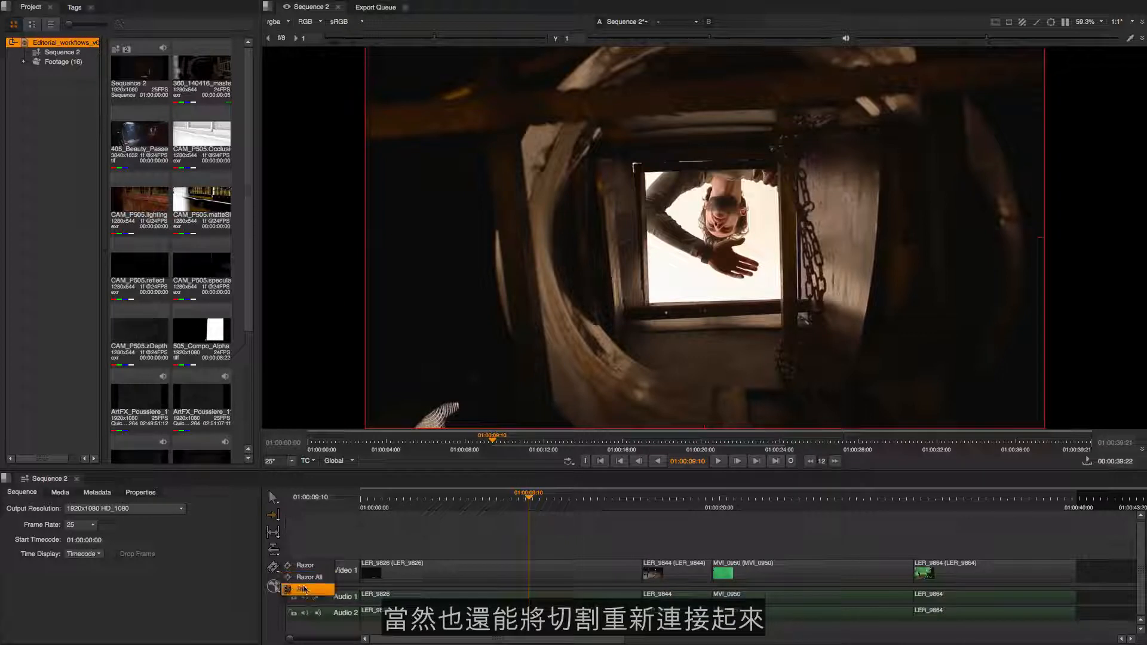
click(304, 588)
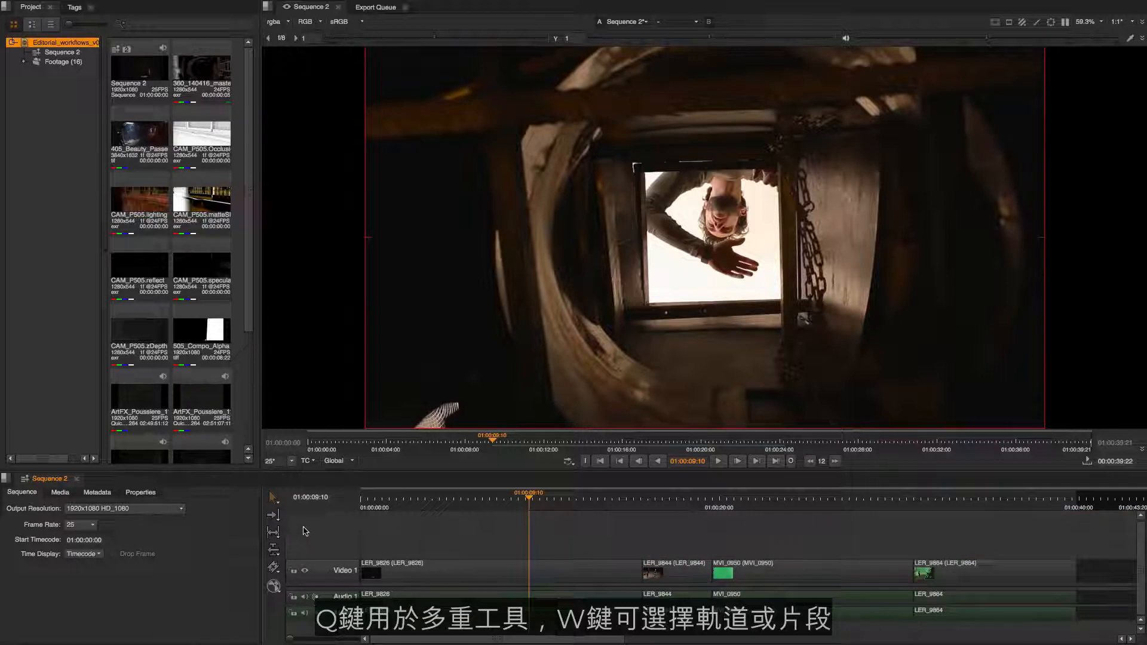
key(w)
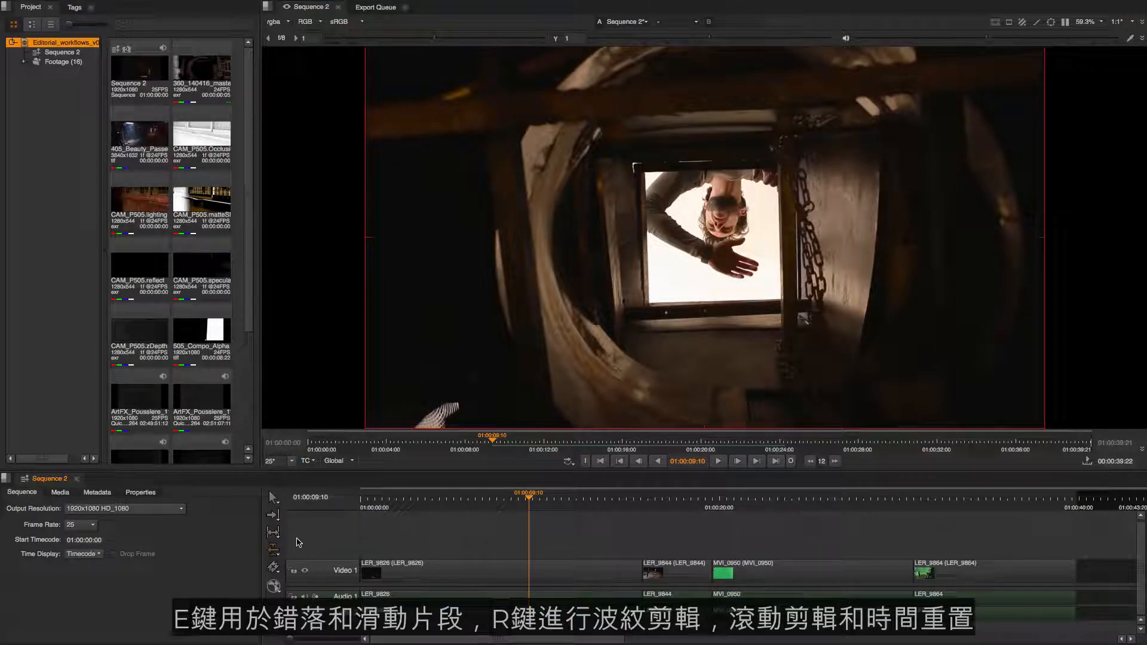
key(t)
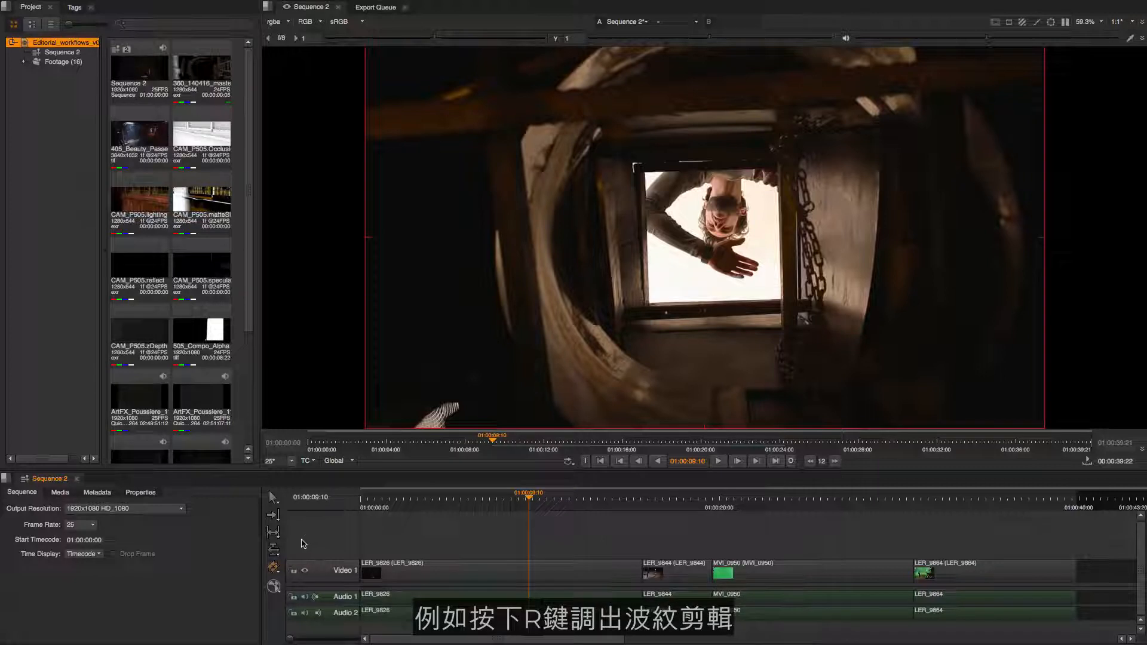
key(r)
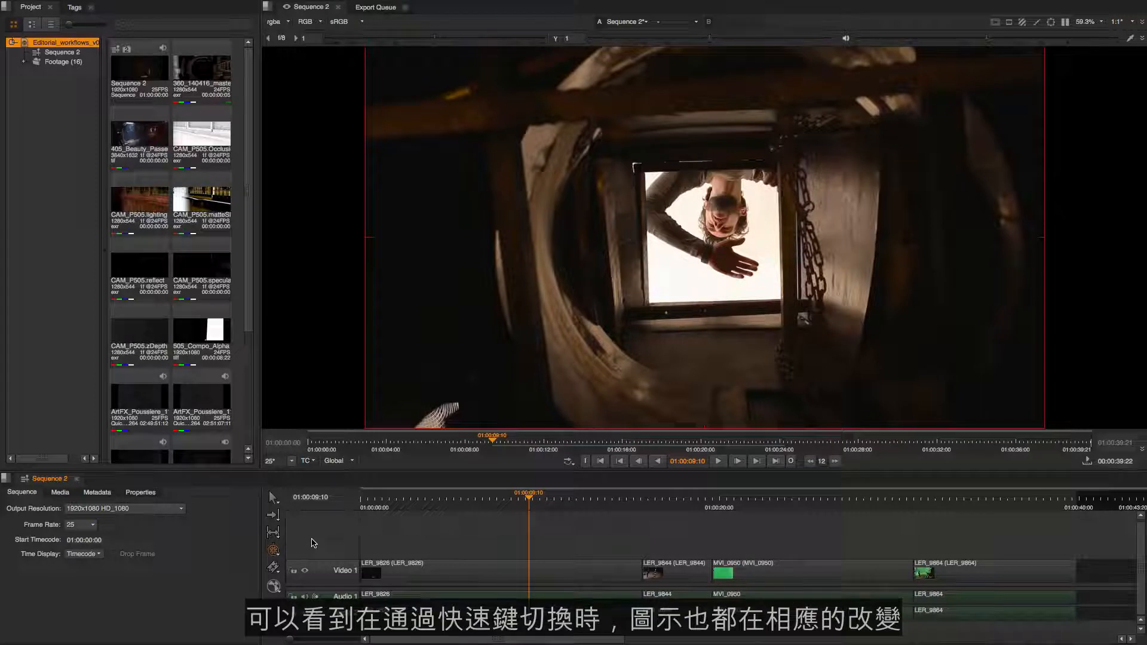
key(q)
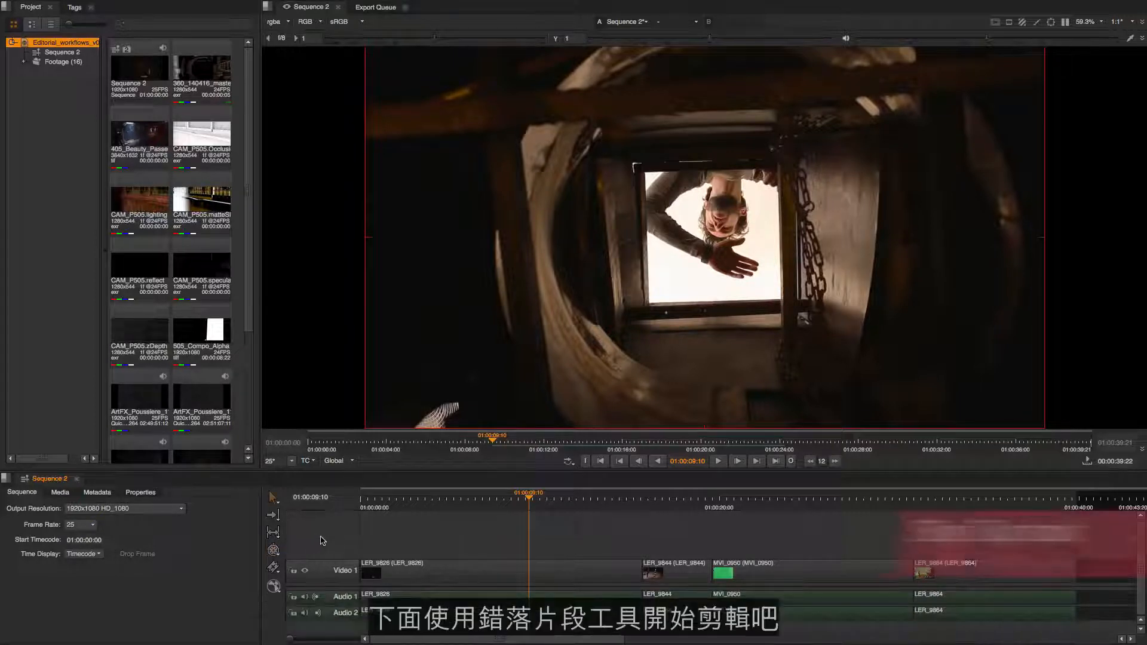
- Slip the footage inside the LER_9864 clip with the Slip Clip tool and review the cut from MVI_0950
key(e)
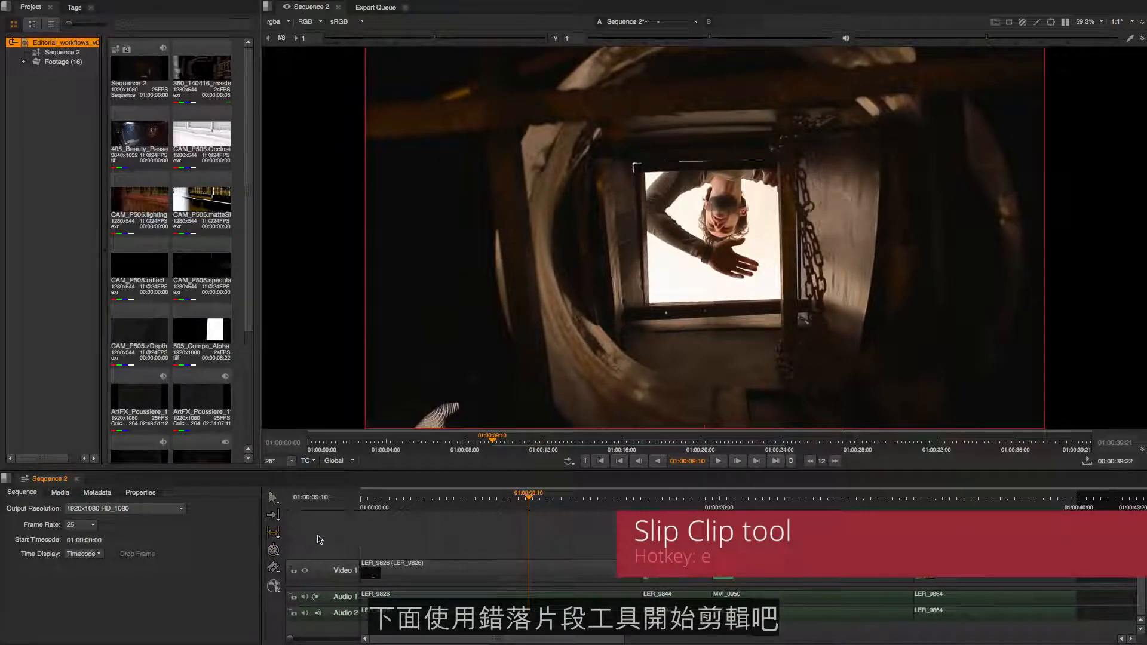
drag(530, 496, 912, 502)
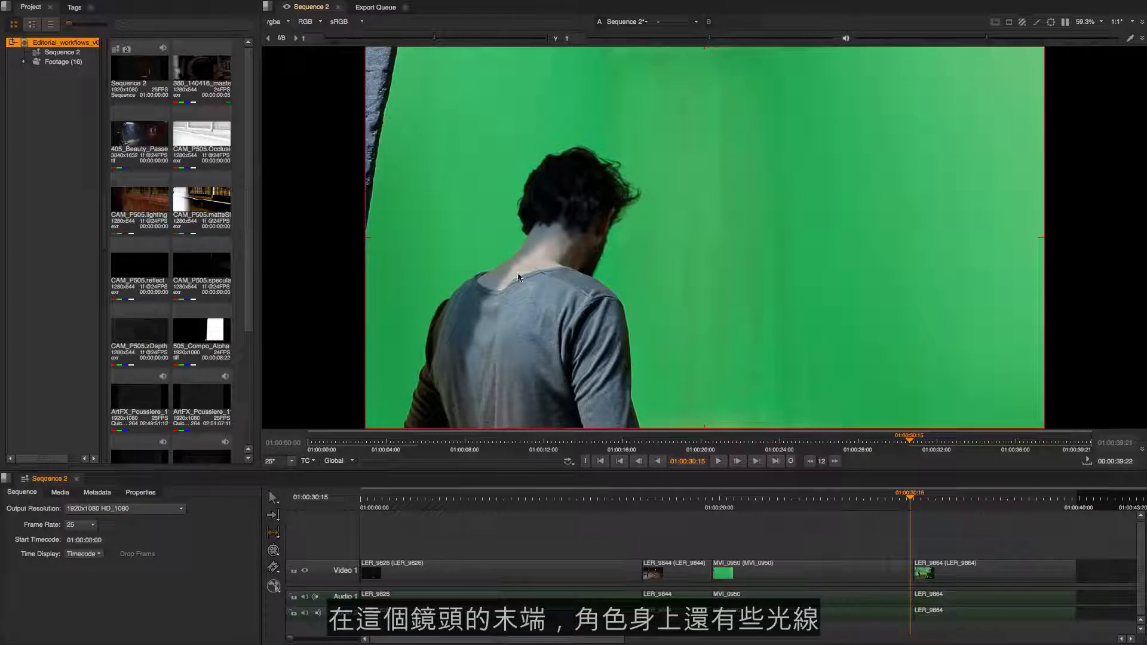
click(918, 505)
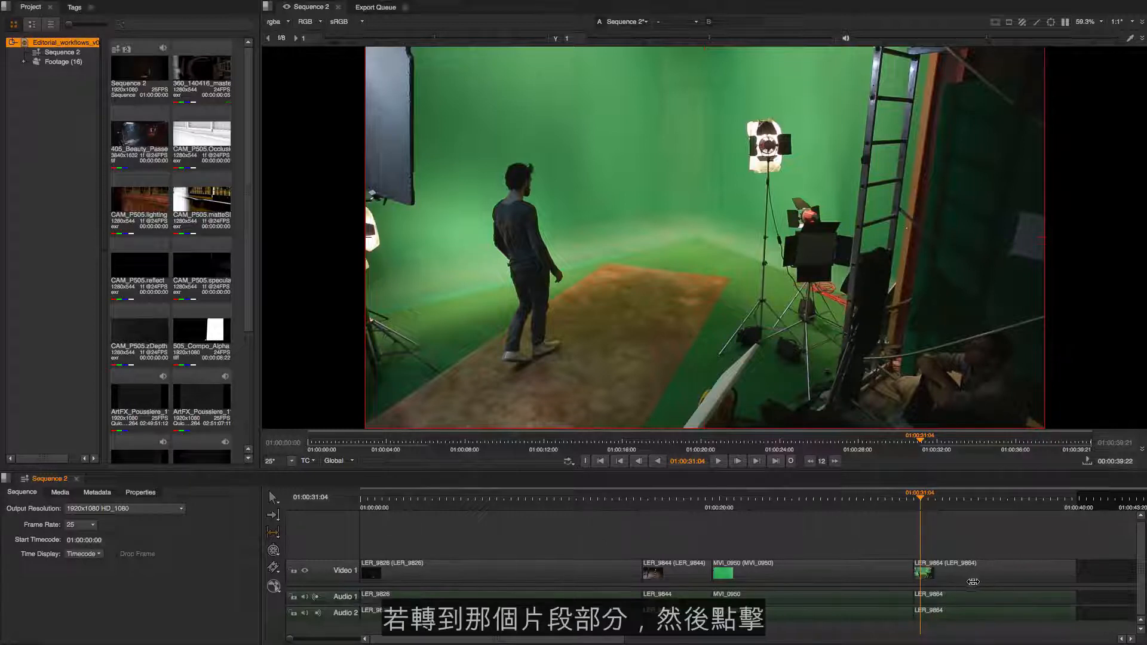
drag(981, 578, 1028, 574)
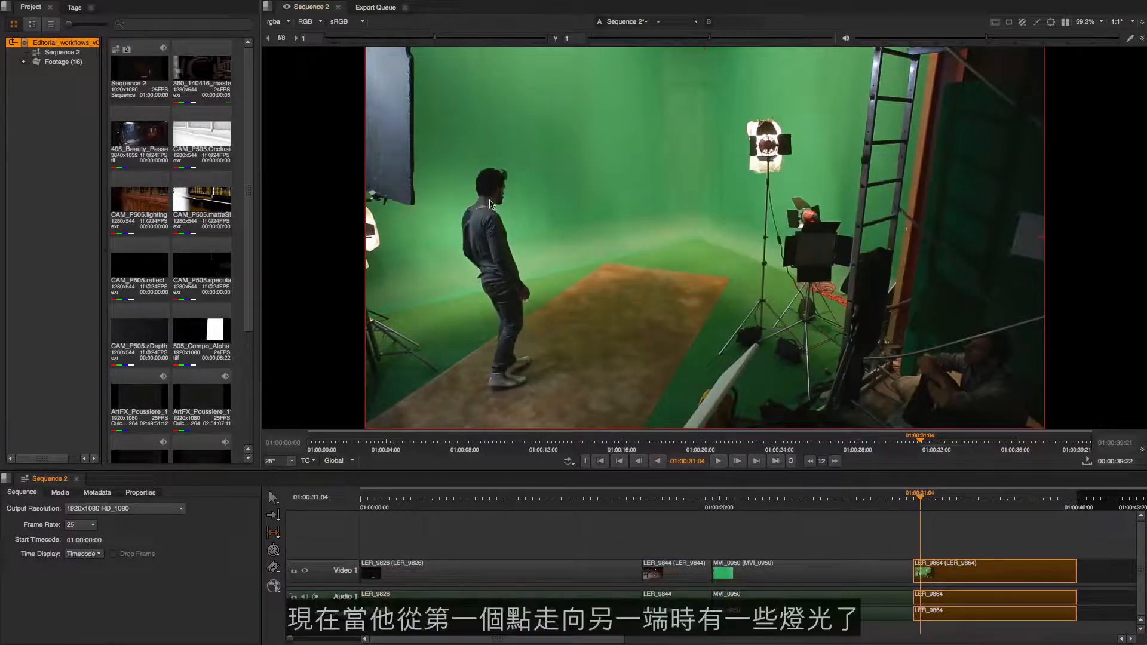
drag(921, 500, 899, 507)
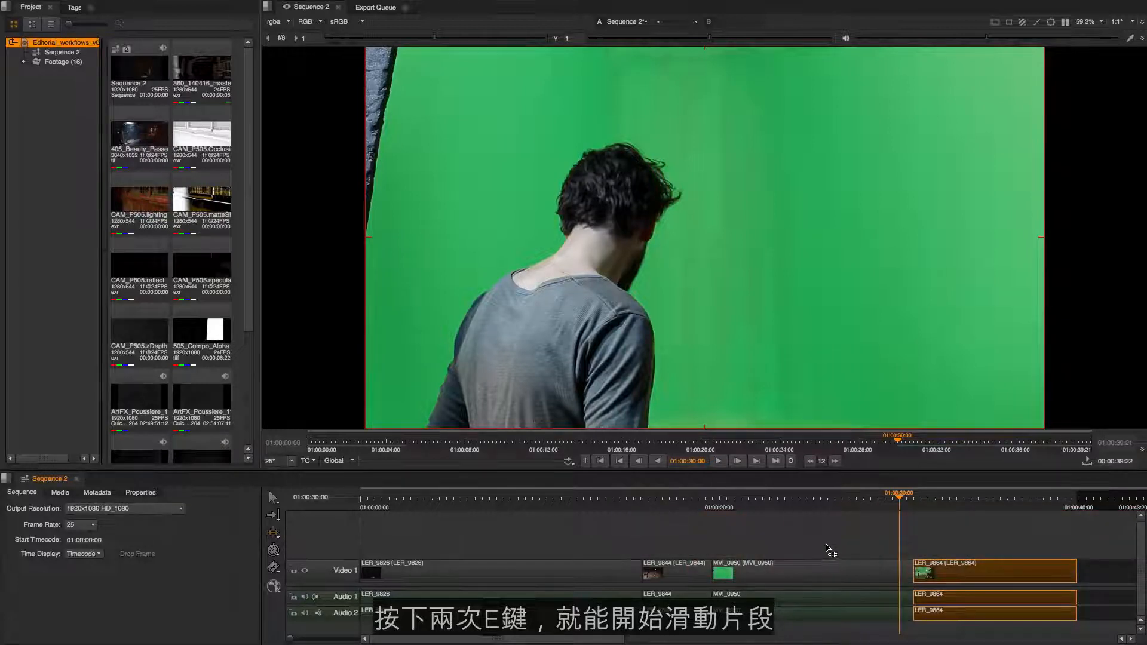
- Slide the LER_9844 clip slightly earlier between its neighbouring clips with the Slide Clip tool and review the cut before it
click(879, 500)
drag(880, 501, 686, 501)
click(691, 500)
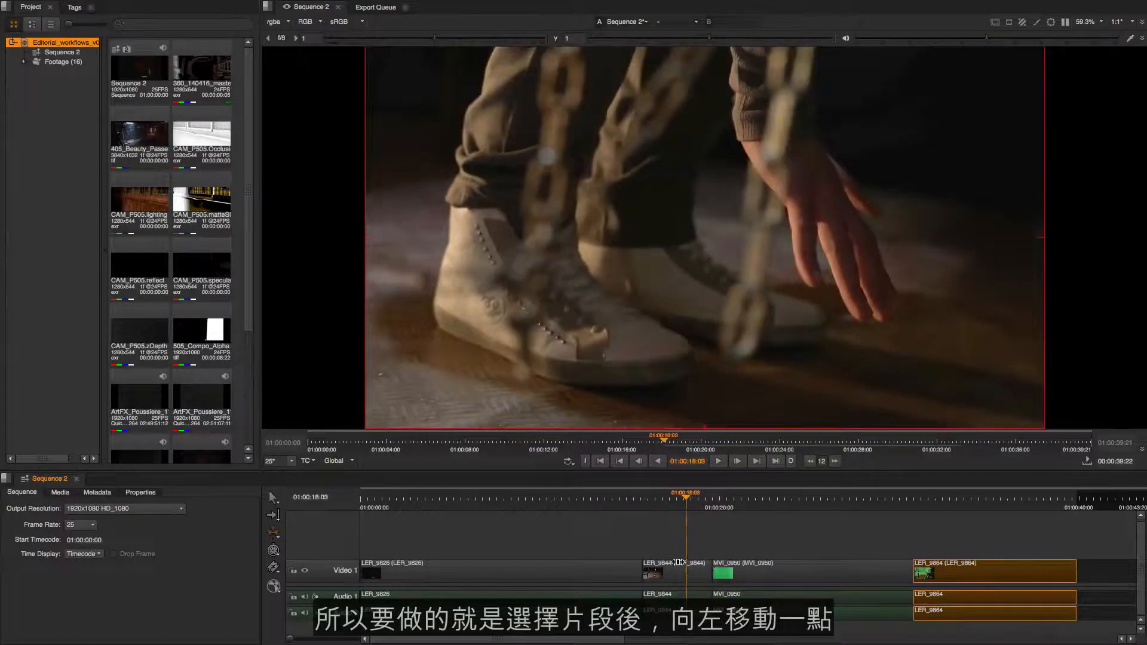
drag(677, 563, 657, 560)
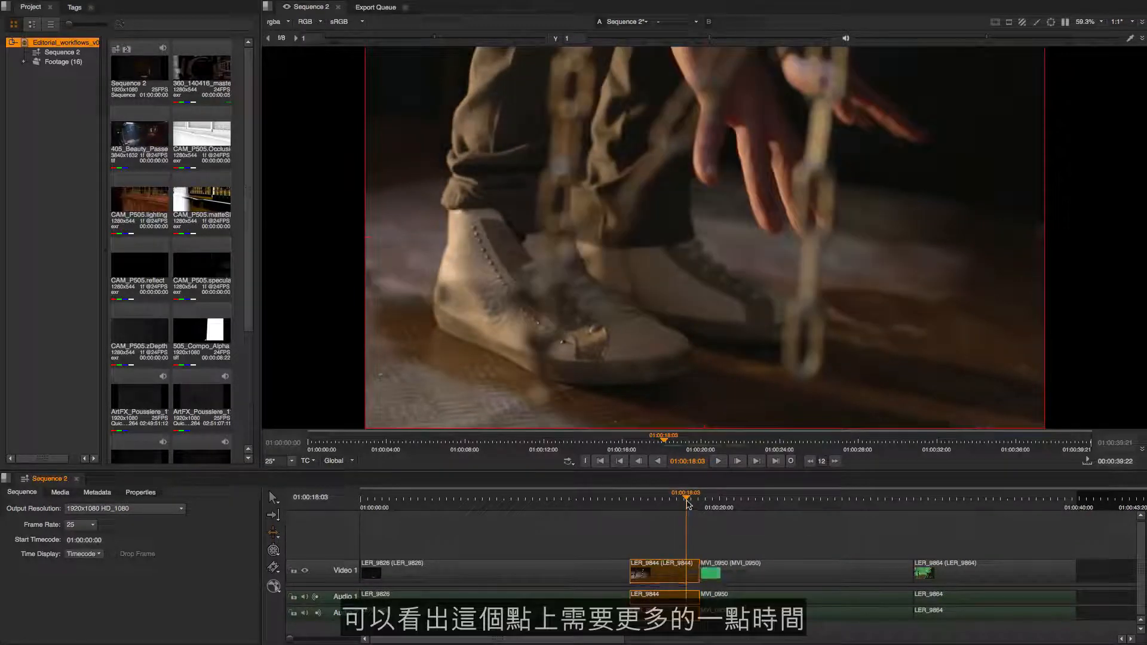
drag(688, 503, 648, 511)
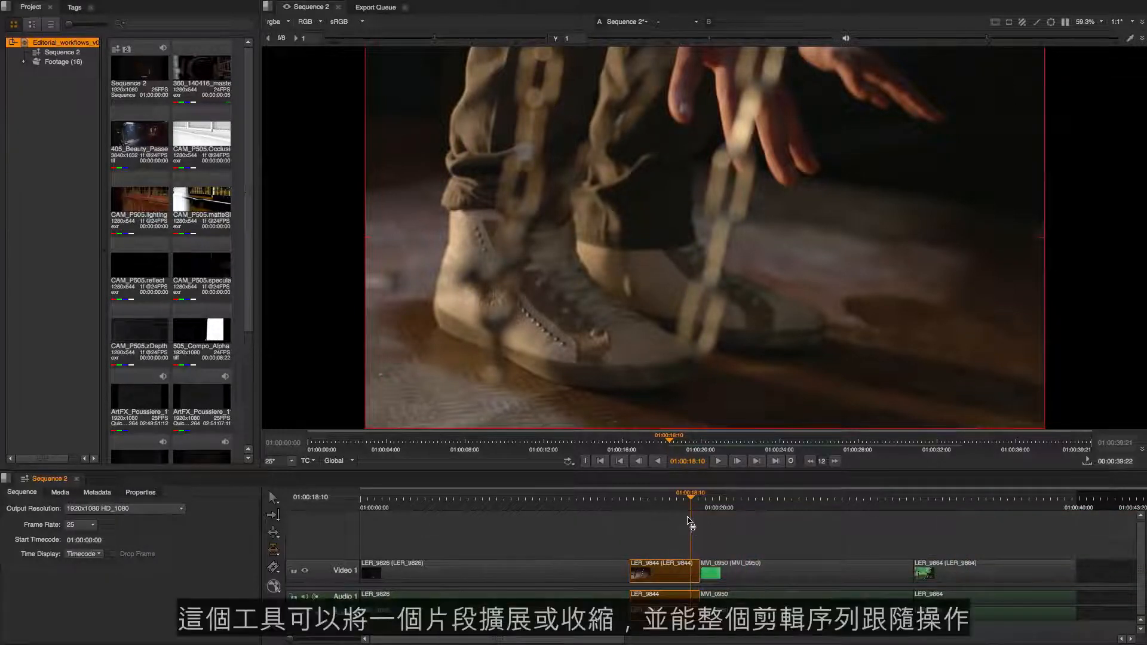
- Ripple-trim about 1.6 seconds off the start of the MVI_0950 clip and play back the cut from LER_9844
click(697, 501)
drag(698, 500, 700, 501)
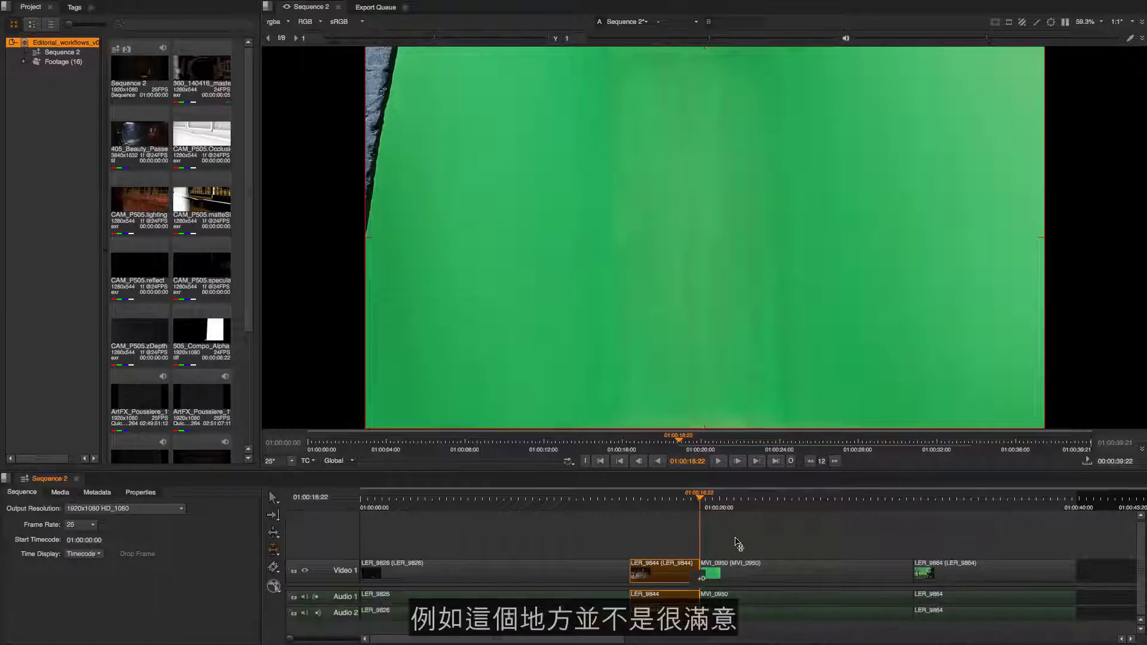
mouse_move(704, 504)
mouse_down()
mouse_move(737, 505)
mouse_move(703, 507)
mouse_up()
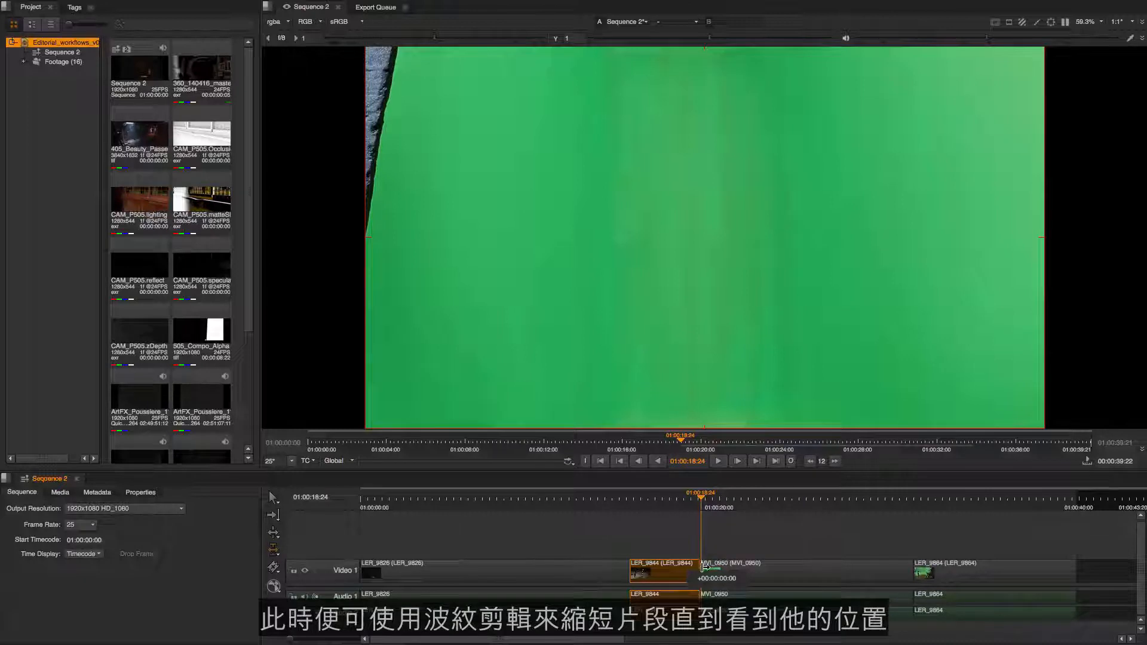
drag(703, 567, 740, 563)
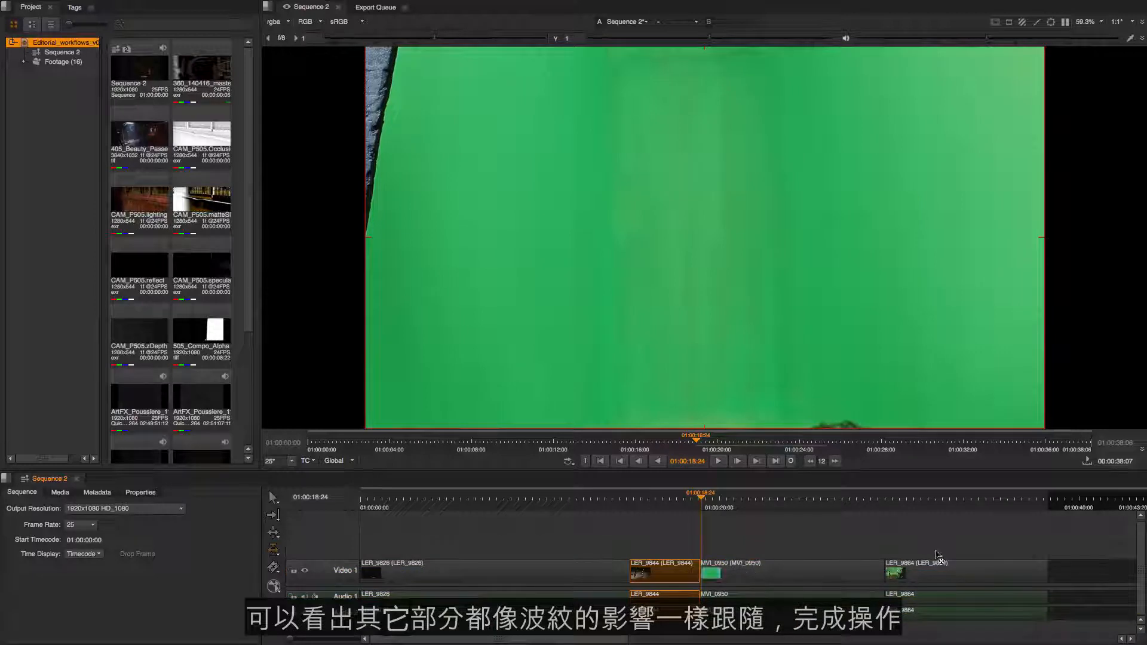
click(675, 495)
key(space)
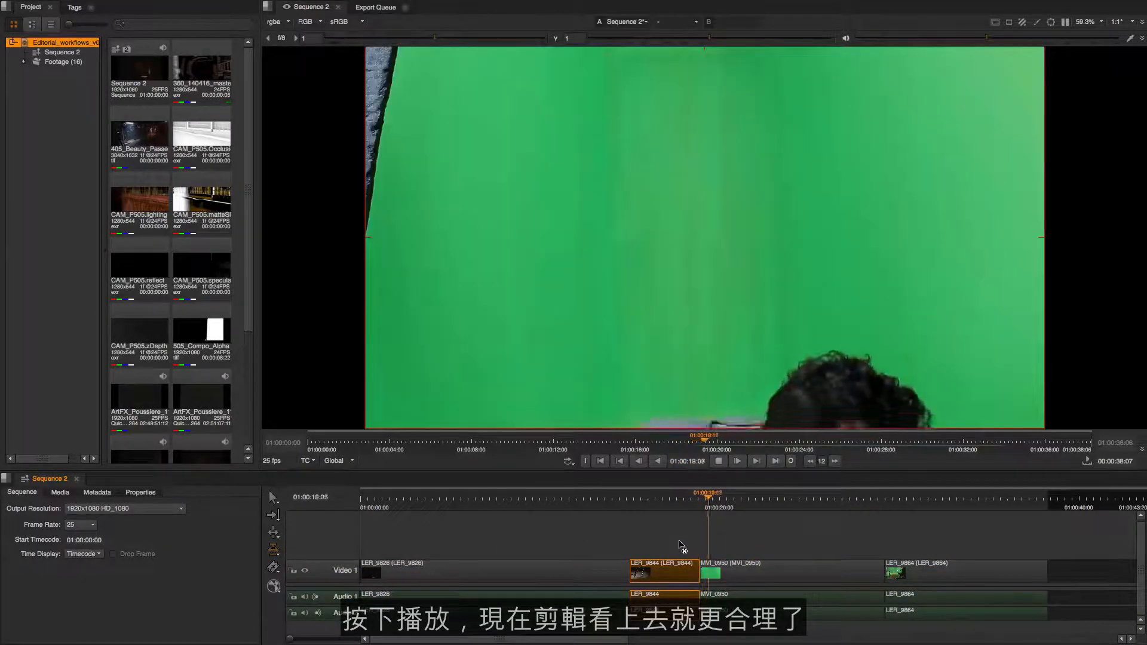
key(space)
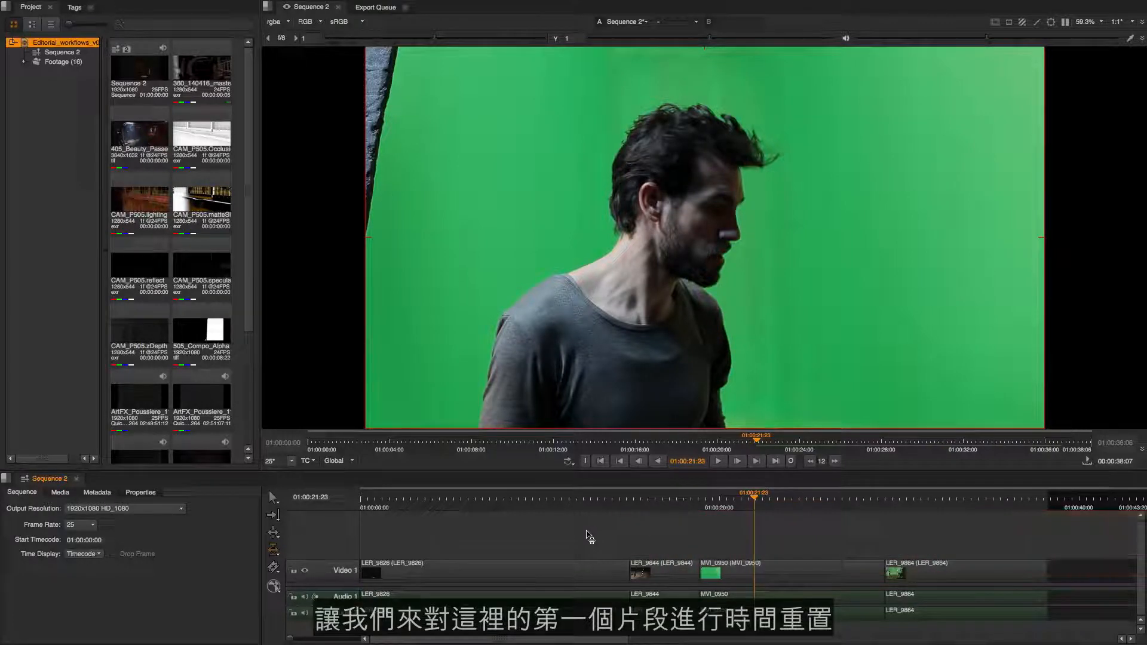
- Shorten the first clip, LER_9826, from its end with the Retime Clip tool to a speed of about 129.9%
mouse_move(714, 499)
mouse_down()
mouse_move(492, 511)
mouse_move(505, 500)
mouse_move(565, 506)
mouse_move(509, 506)
mouse_up()
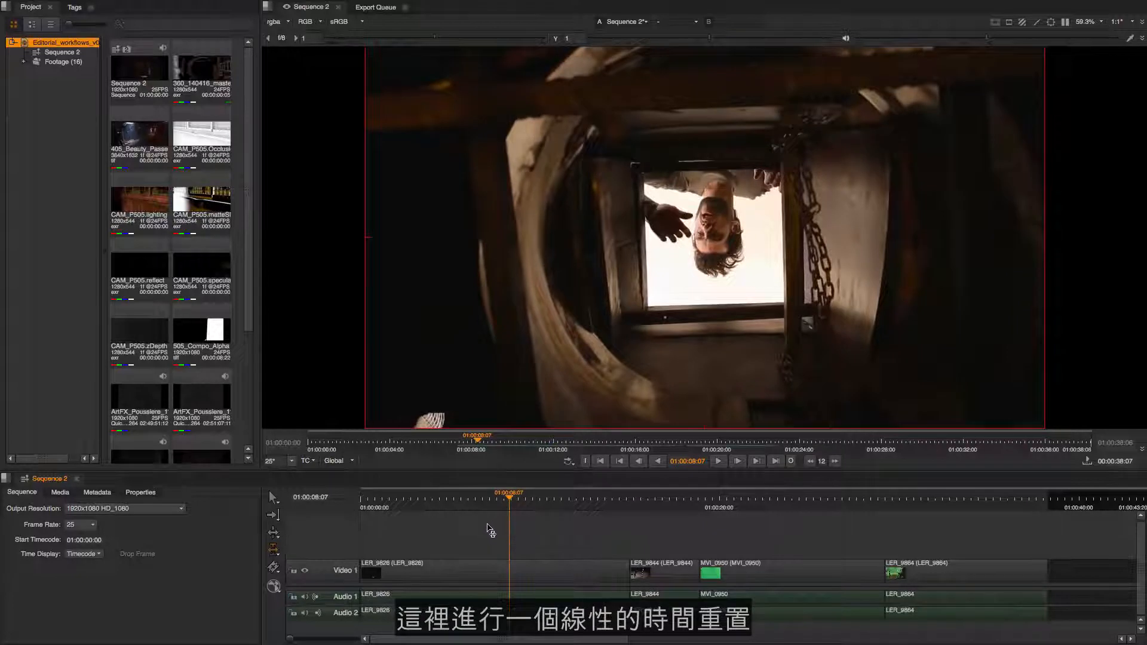
click(274, 550)
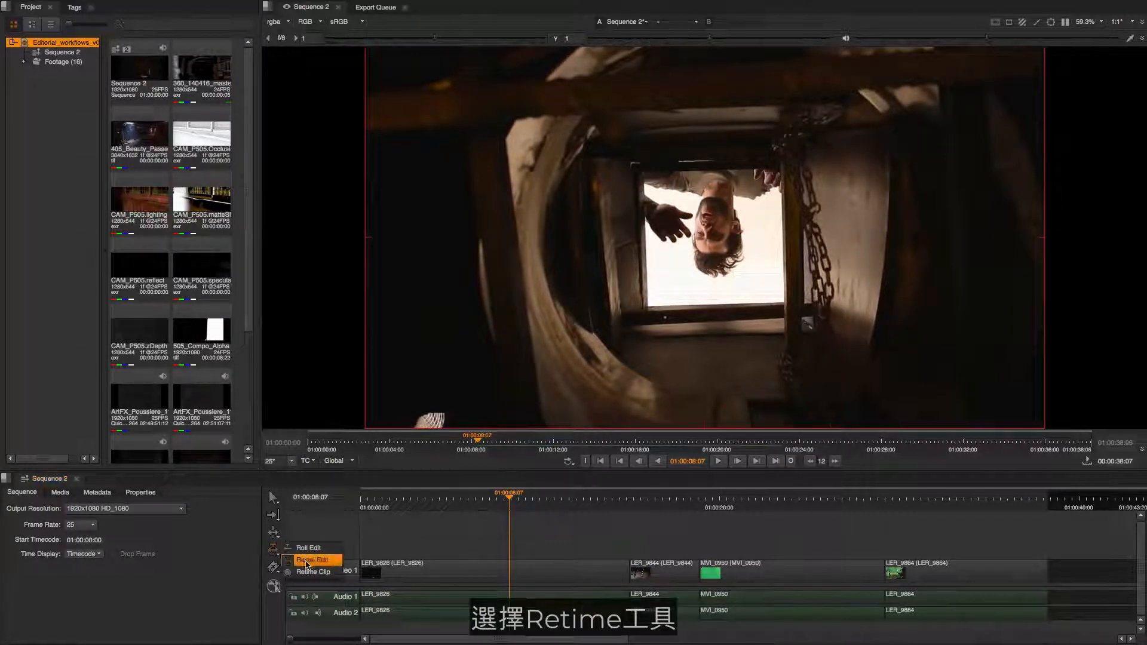
click(345, 573)
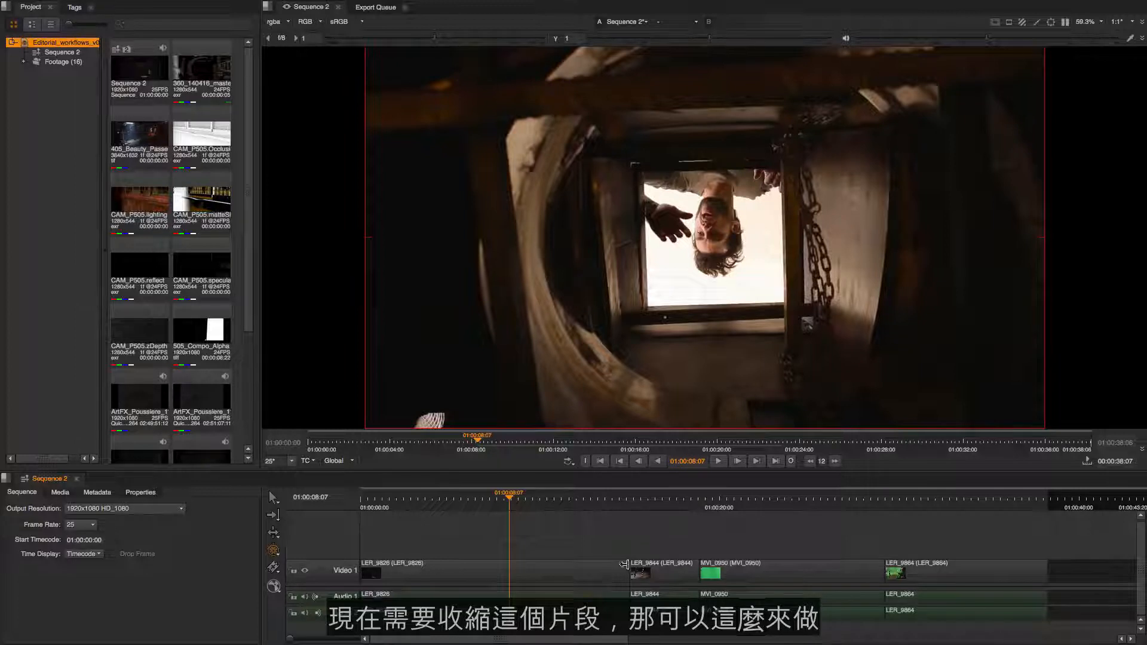
drag(624, 563, 556, 572)
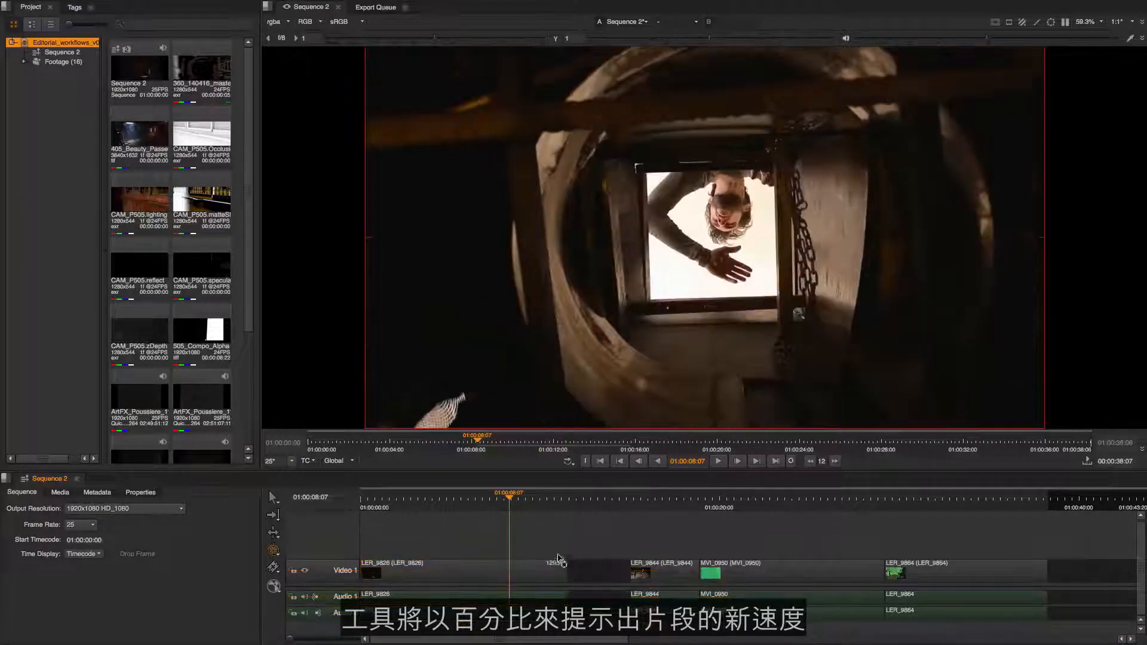
- Set the LER_9826 clip's speed to 150% with the Keep timeline duration method
right_click(534, 573)
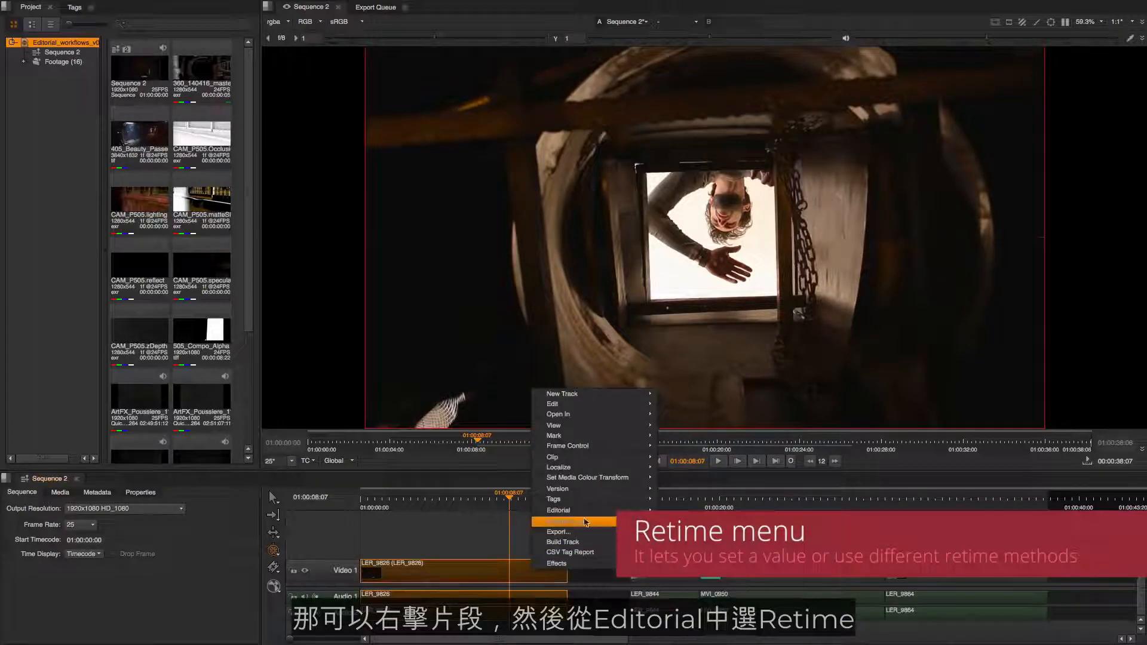
mouse_move(598, 511)
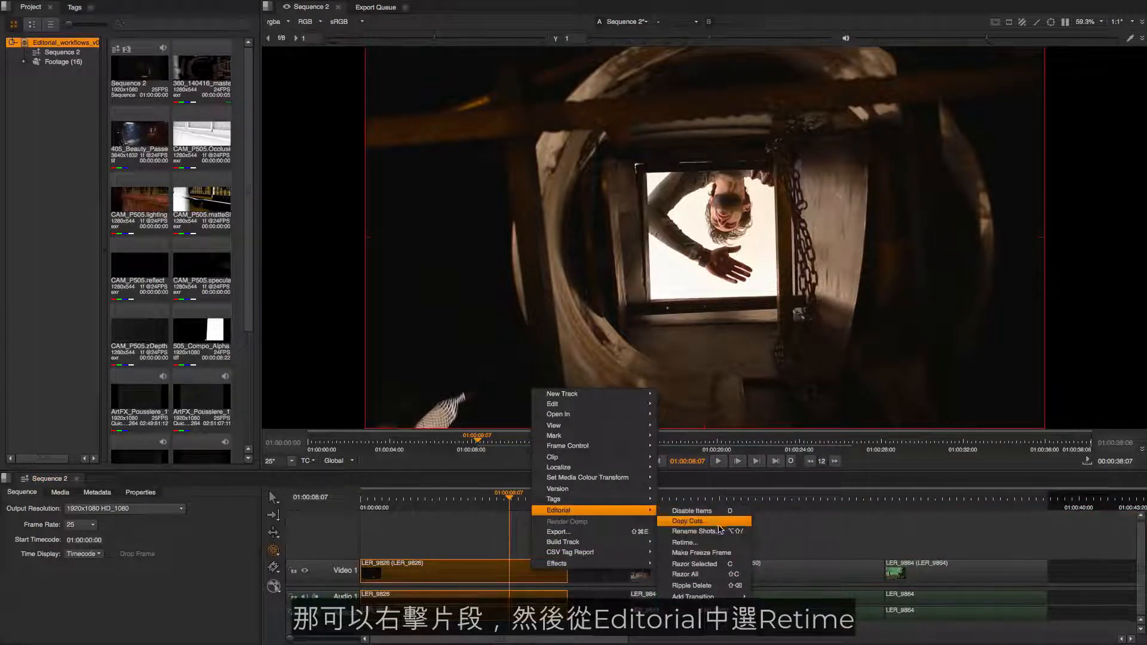
click(703, 543)
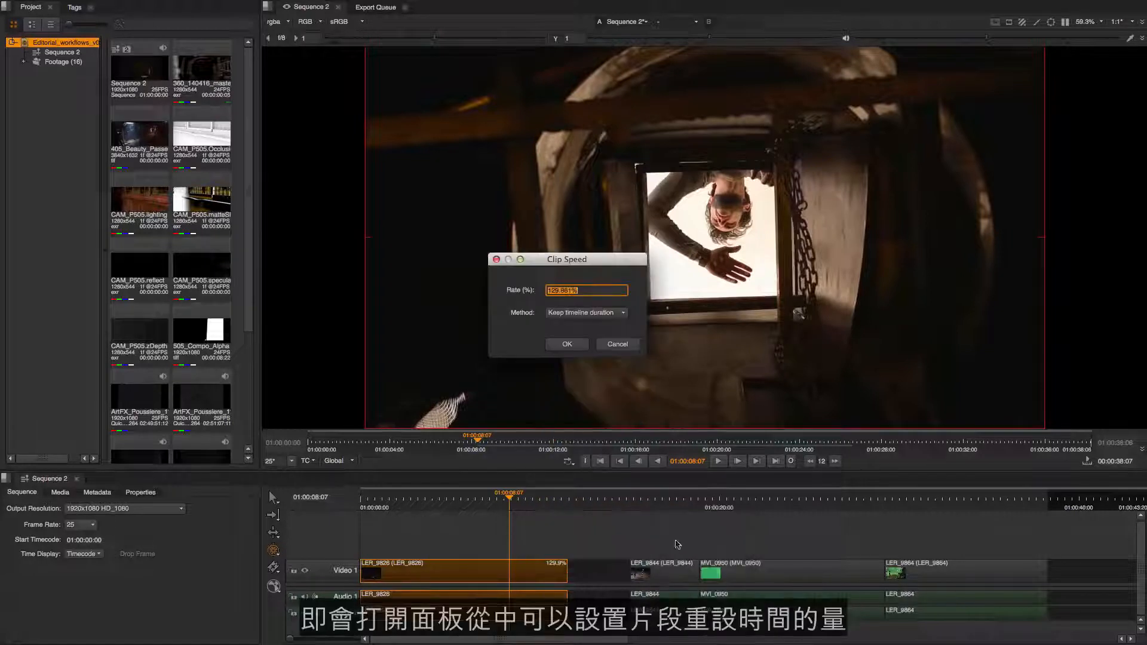
drag(602, 263, 558, 292)
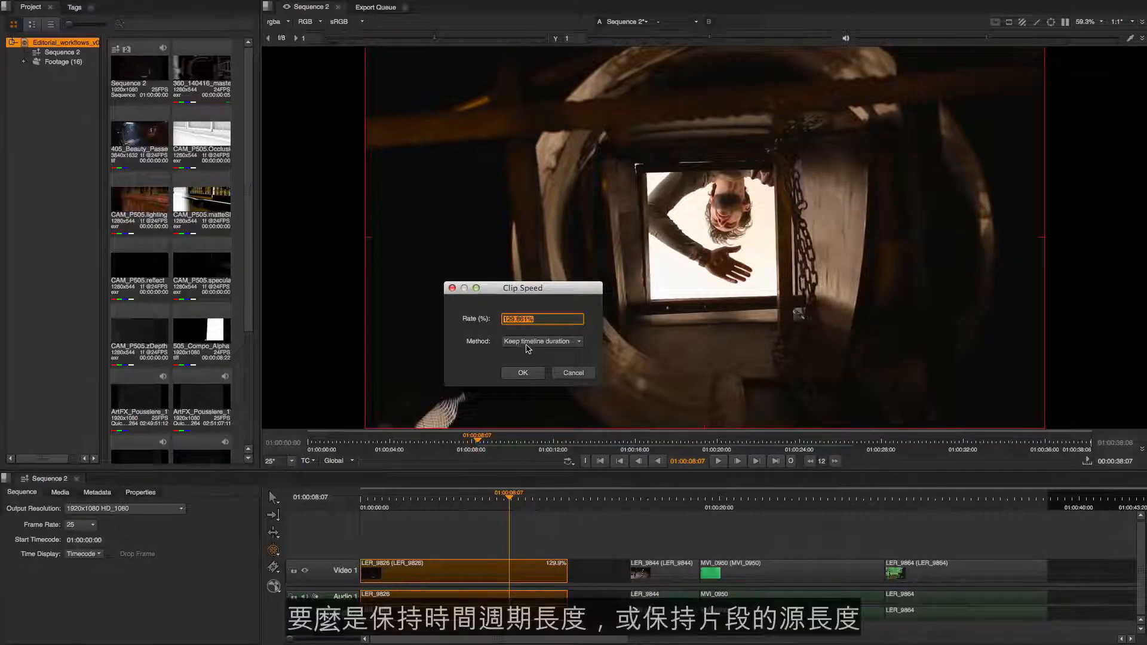
click(579, 343)
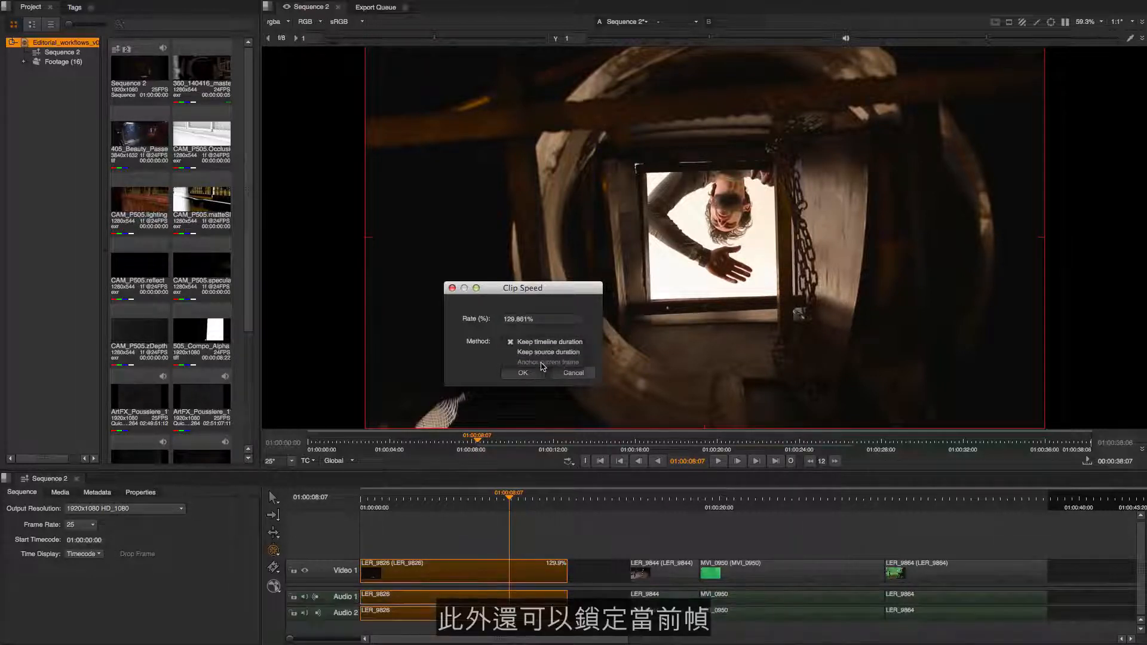
click(590, 345)
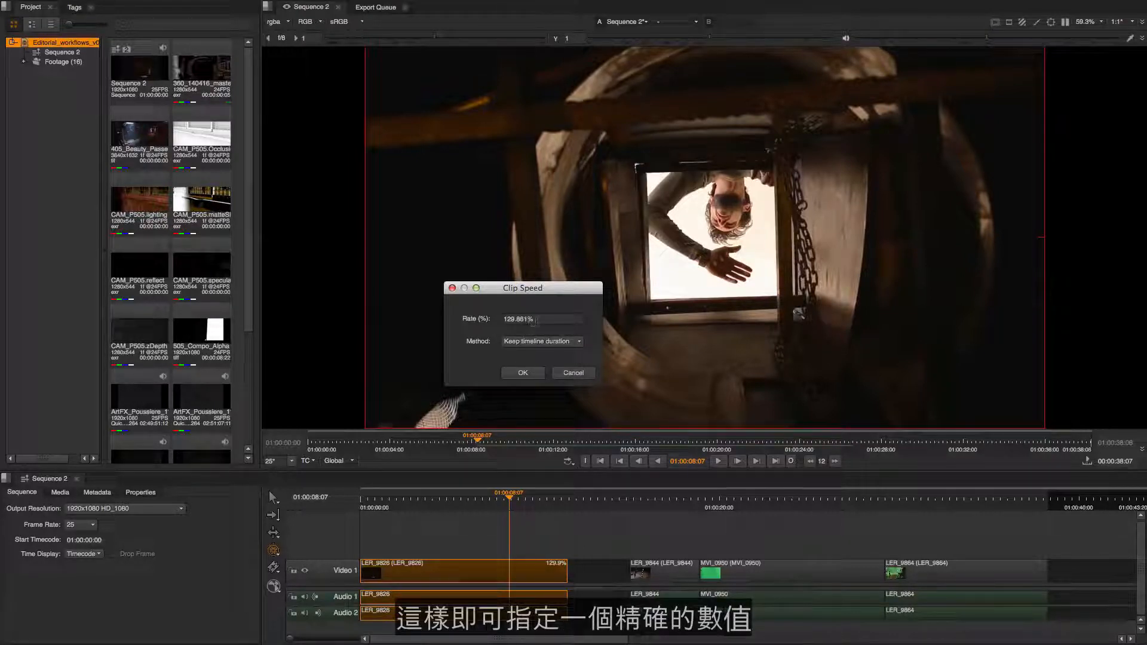
click(535, 321)
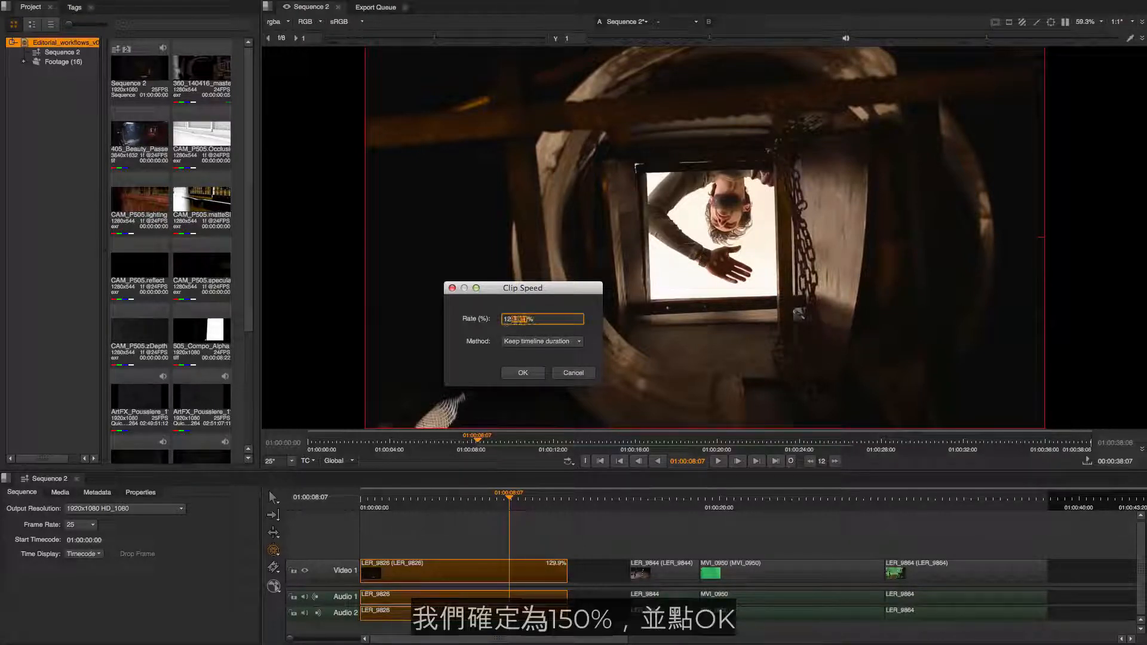
drag(511, 320, 492, 322)
text(150)
click(523, 374)
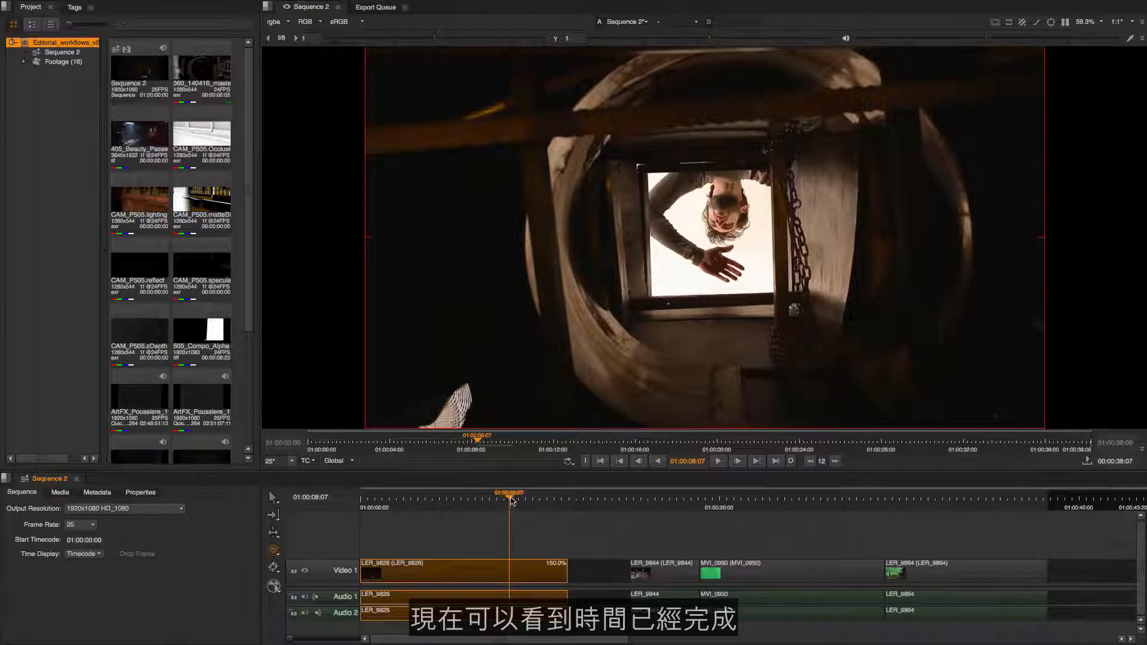
- Review the retimed LER_9826 clip and ripple-delete the gap between it and the LER_9844 clip
drag(510, 501, 486, 502)
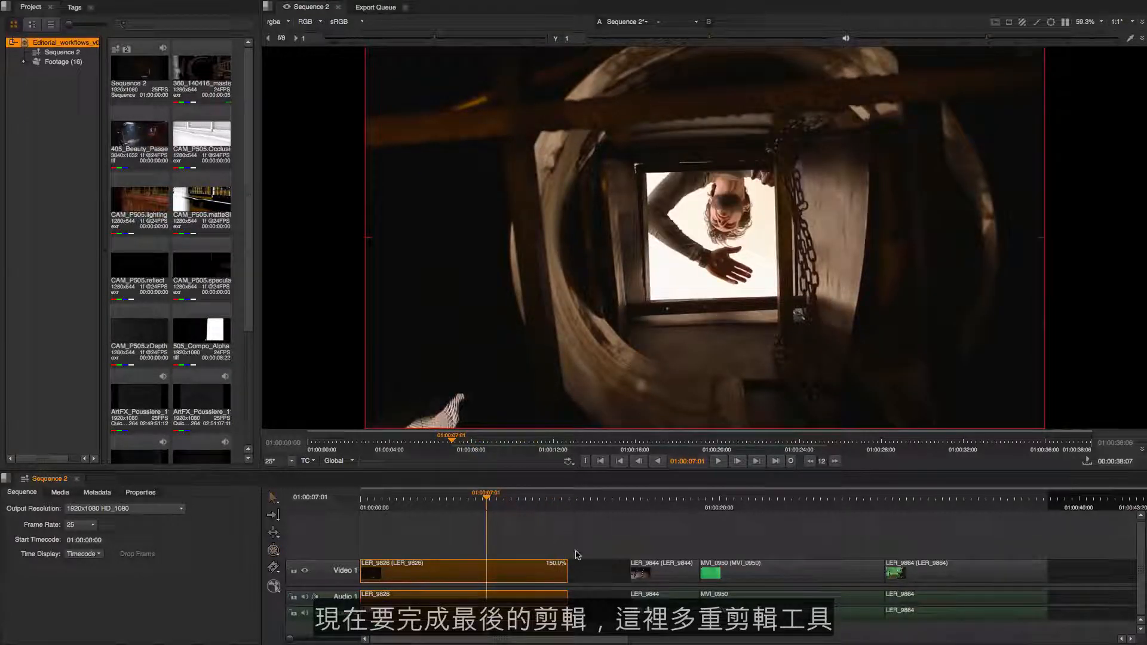
click(602, 574)
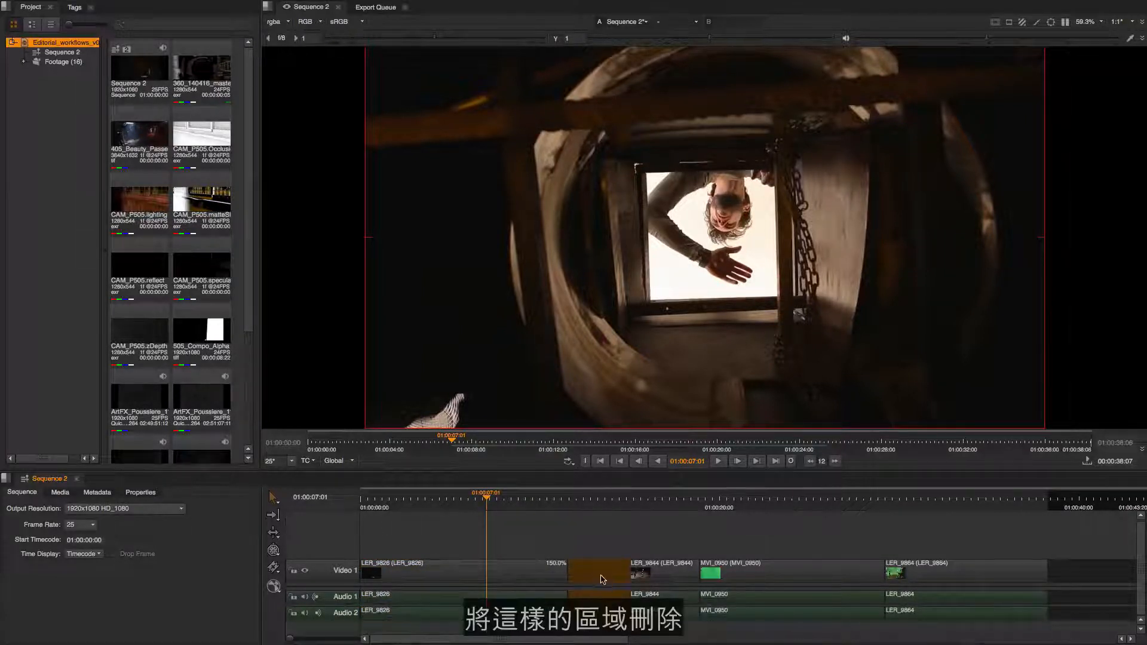
key(Delete)
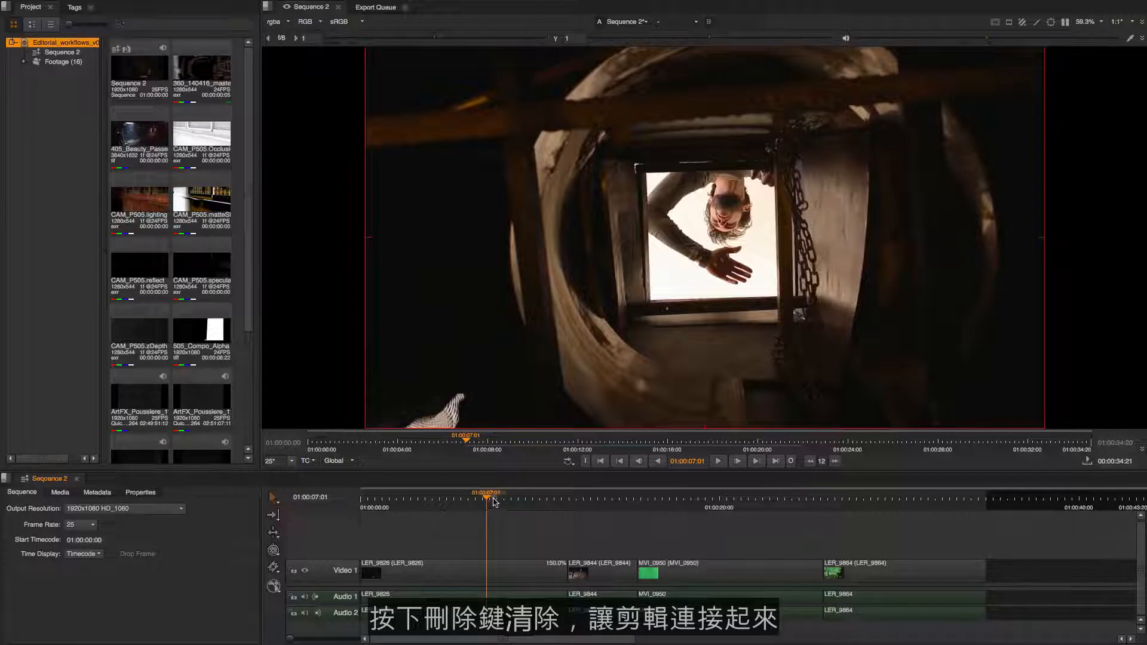
- Scrub through the edited sequence and play back the cut from MVI_0950 to the last clip
mouse_move(490, 498)
mouse_down()
mouse_move(534, 503)
mouse_move(496, 509)
mouse_up()
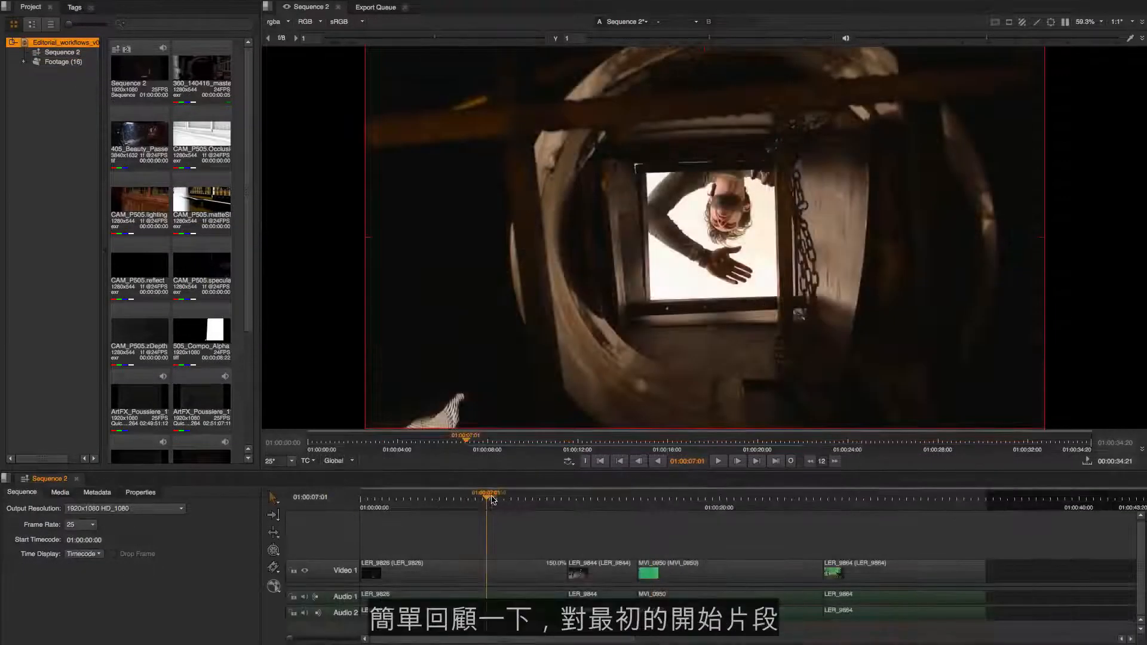
drag(487, 508, 813, 540)
key(space)
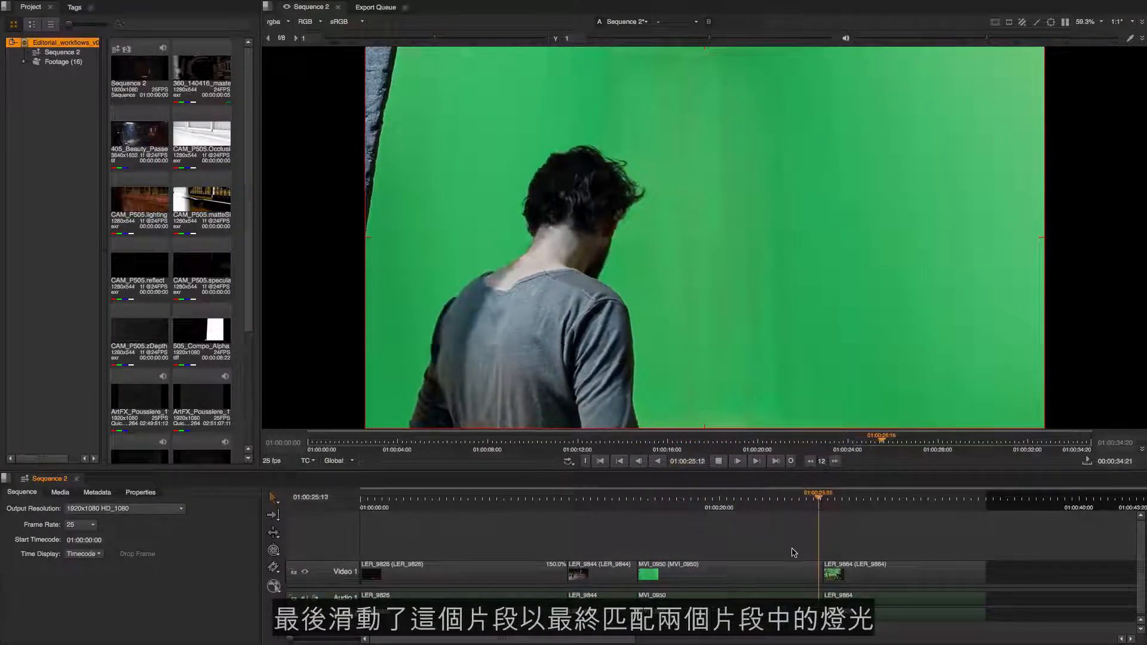
key(space)
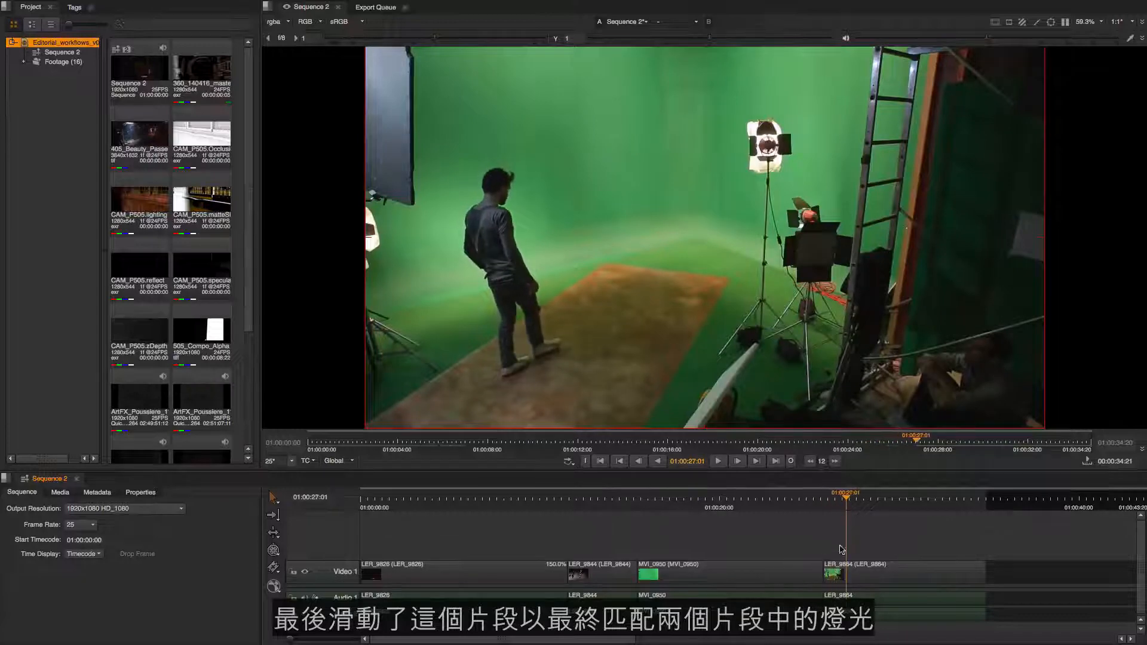